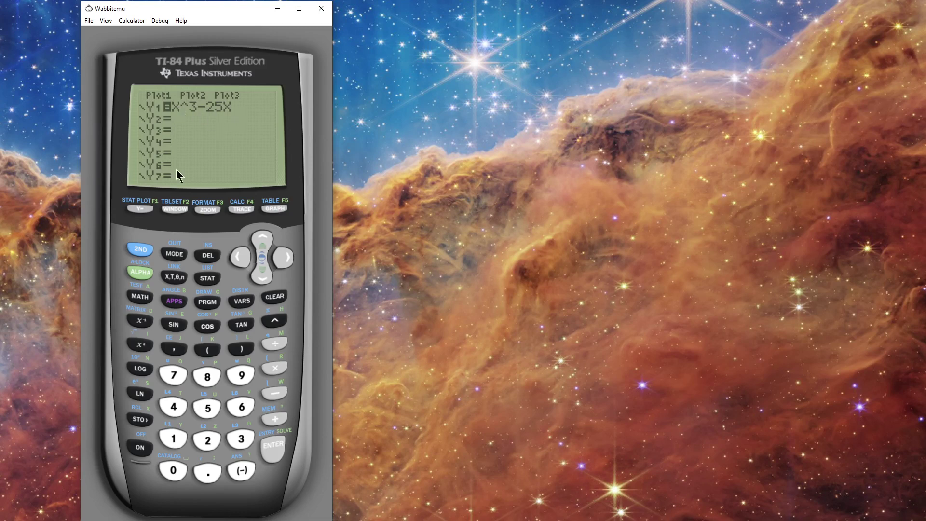
- Open the window settings to view the default ±10 ranges
left_click(174, 210)
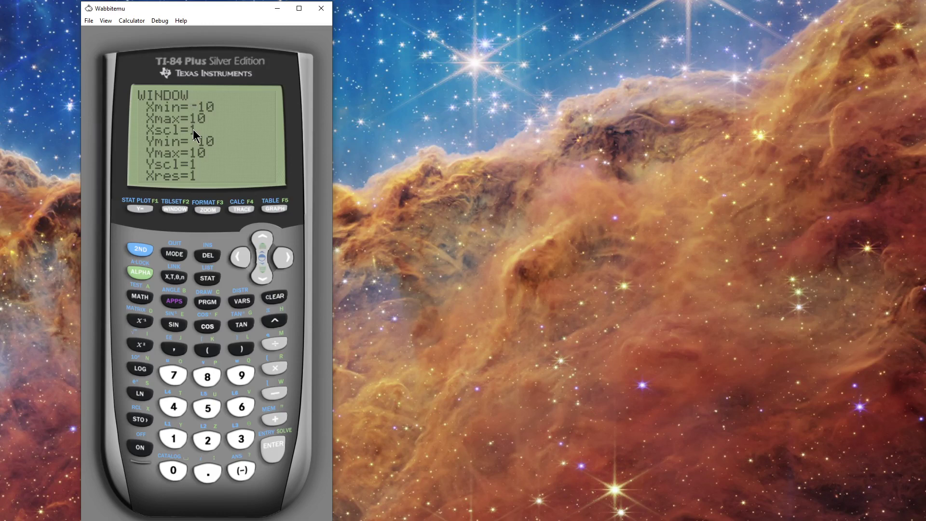
- Graph Y1 = X^3-25X in the default ±10 window, then return to the window settings
left_click(274, 209)
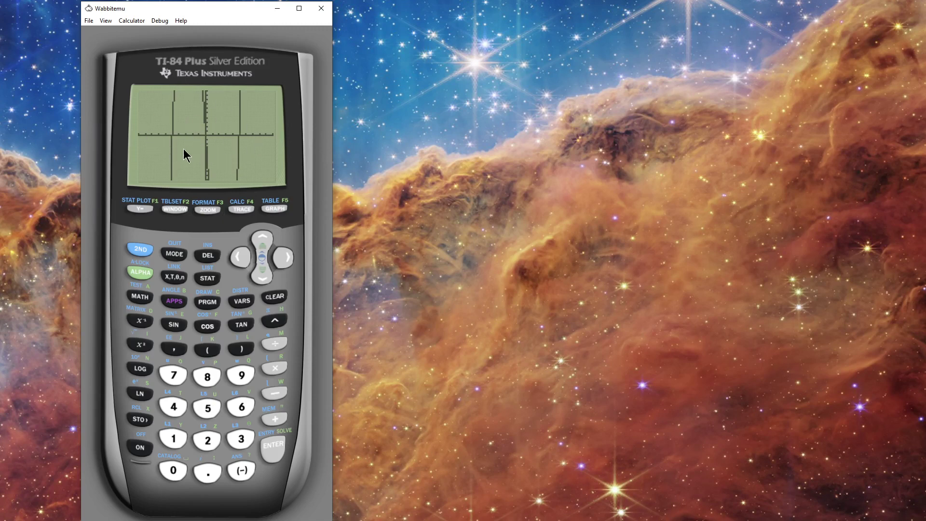
left_click(176, 210)
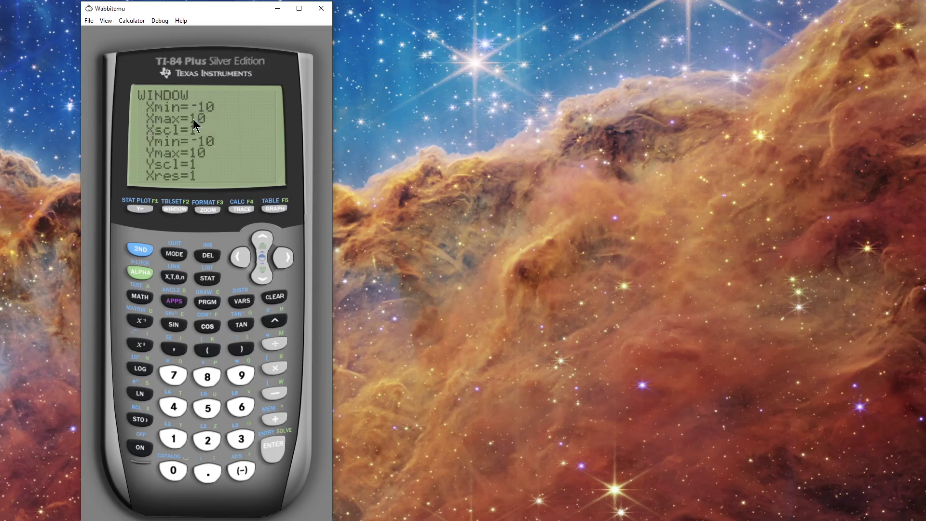
- Set Ymin to -50 and Ymax to 50, then redraw the cubic
left_click(262, 276)
left_click(262, 276)
left_click(262, 276)
left_click(242, 470)
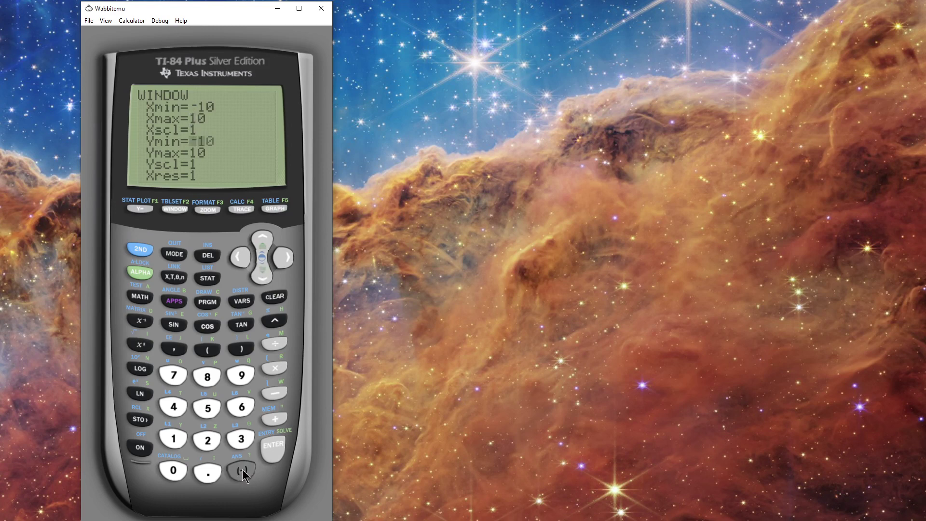
left_click(204, 411)
left_click(172, 472)
left_click(280, 448)
left_click(209, 410)
left_click(171, 470)
left_click(273, 208)
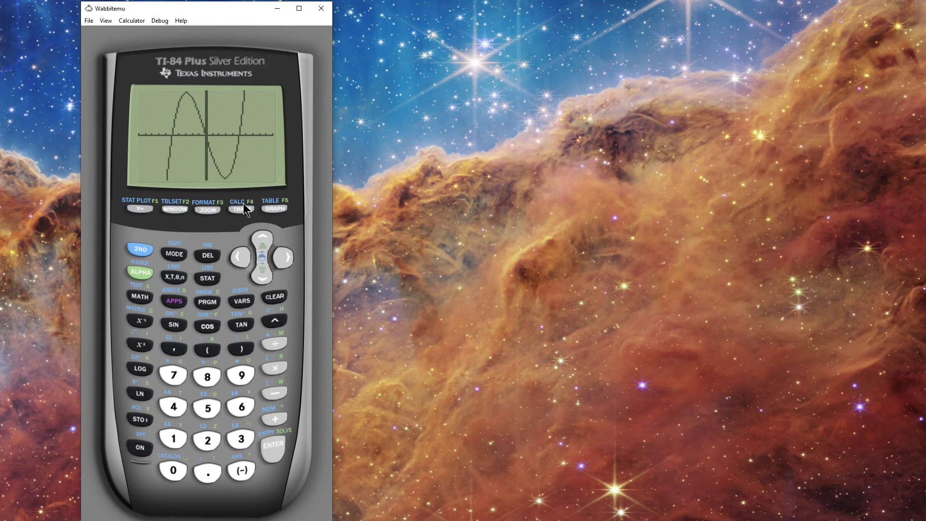
- Choose 2:zero from the CALC menu to start a zero calculation on Y1
left_click(144, 251)
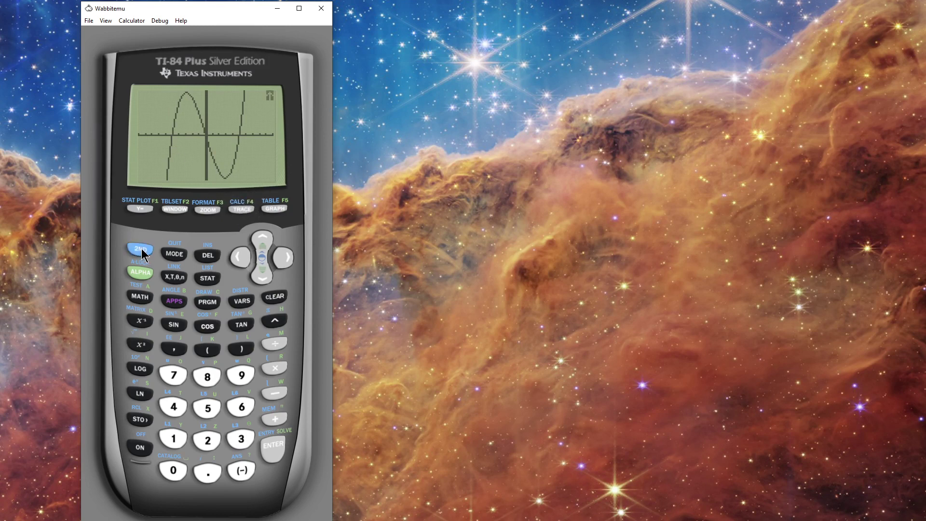
left_click(242, 210)
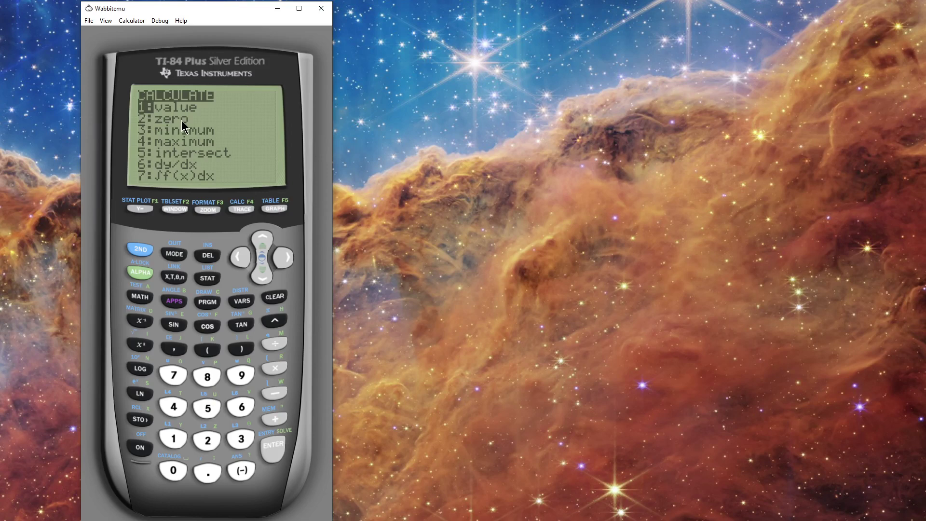
left_click(260, 278)
left_click(272, 448)
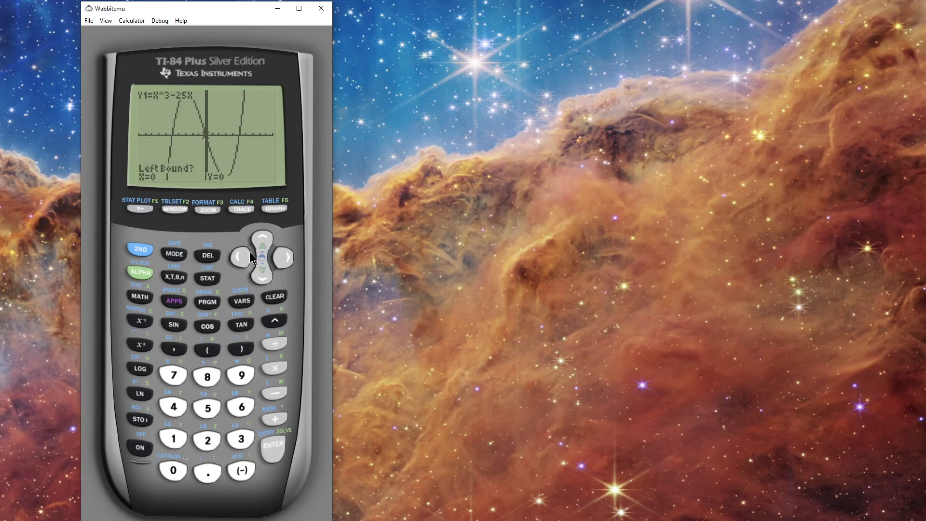
- Trace the cursor left along the curve toward the leftmost root
left_click(241, 260)
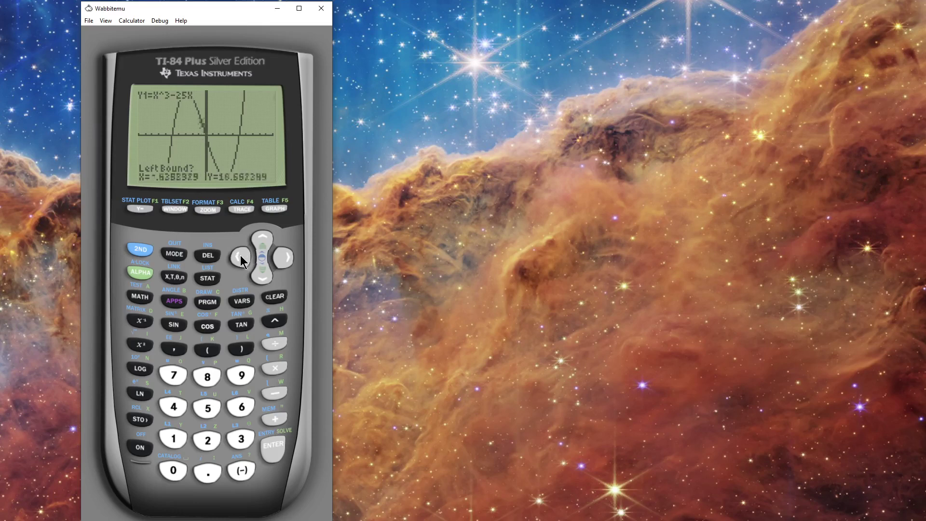
left_click(241, 260)
left_click(241, 260)
left_click(241, 261)
left_click(240, 260)
left_click(240, 260)
left_click(241, 260)
left_click(241, 260)
left_click(240, 260)
left_click(240, 260)
left_click(241, 261)
left_click(240, 261)
left_click(241, 260)
left_click(240, 261)
left_click(241, 260)
left_click(241, 260)
left_click(241, 260)
- Move past the root and set the left bound at X=-5.319149
left_click(241, 260)
left_click(241, 261)
left_click(241, 260)
left_click(240, 261)
left_click(241, 260)
left_click(241, 260)
left_click(241, 260)
left_click(274, 447)
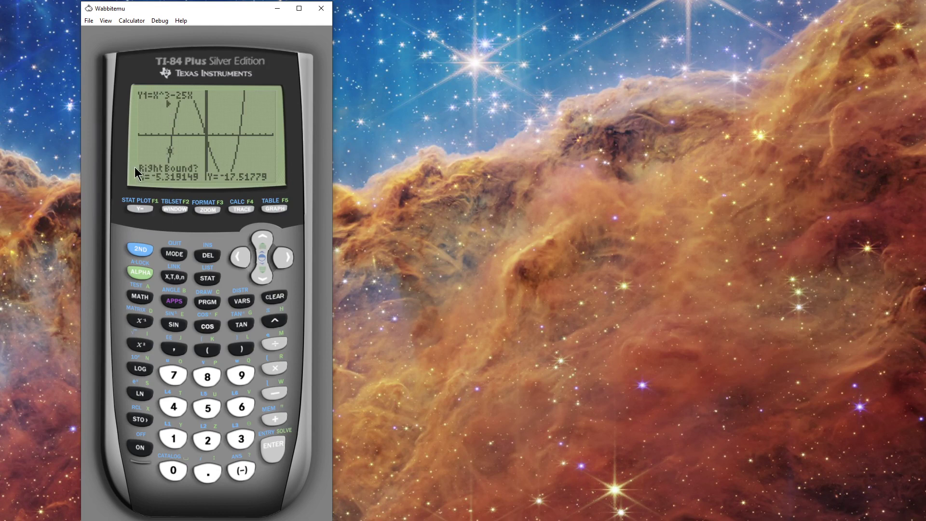
left_click(283, 255)
- Set the right bound at X=-4.680851
left_click(283, 256)
left_click(282, 255)
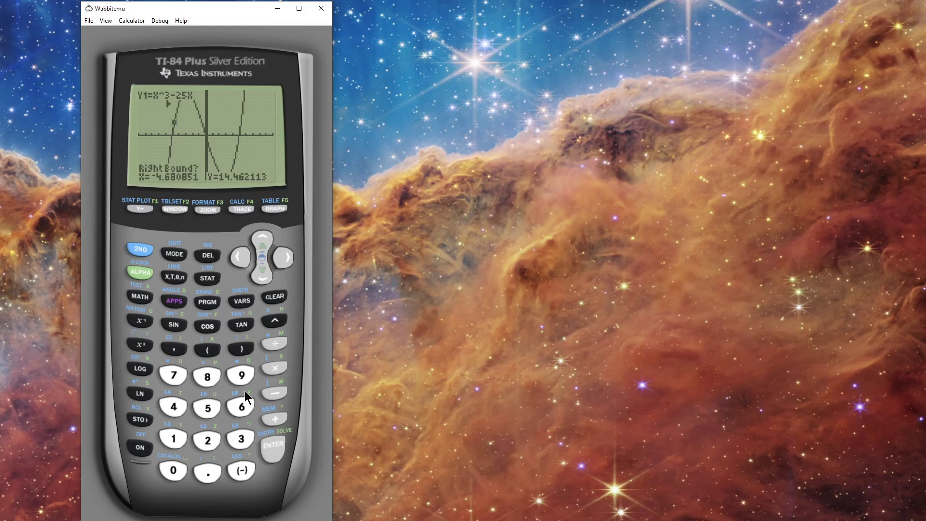
left_click(273, 449)
- Refine the guess, compute the zero at X=-5, then clear the result
left_click(243, 256)
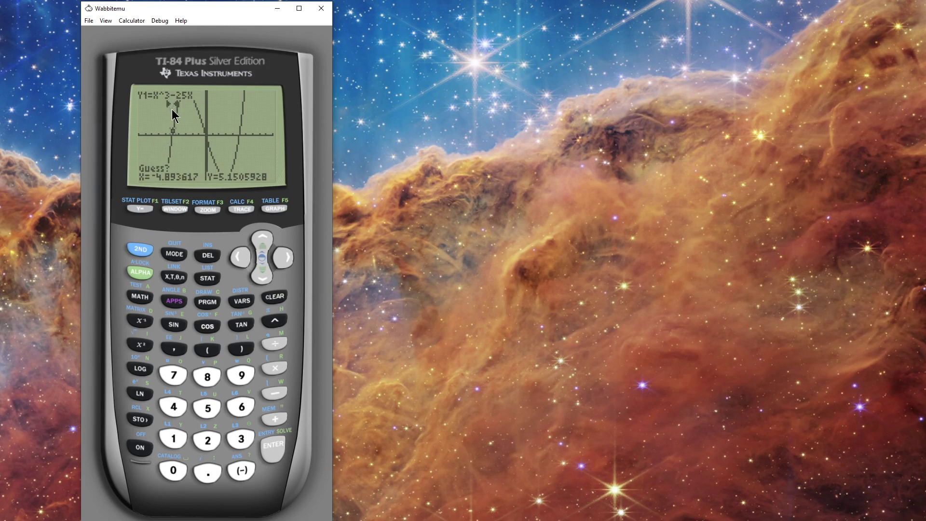
left_click(267, 446)
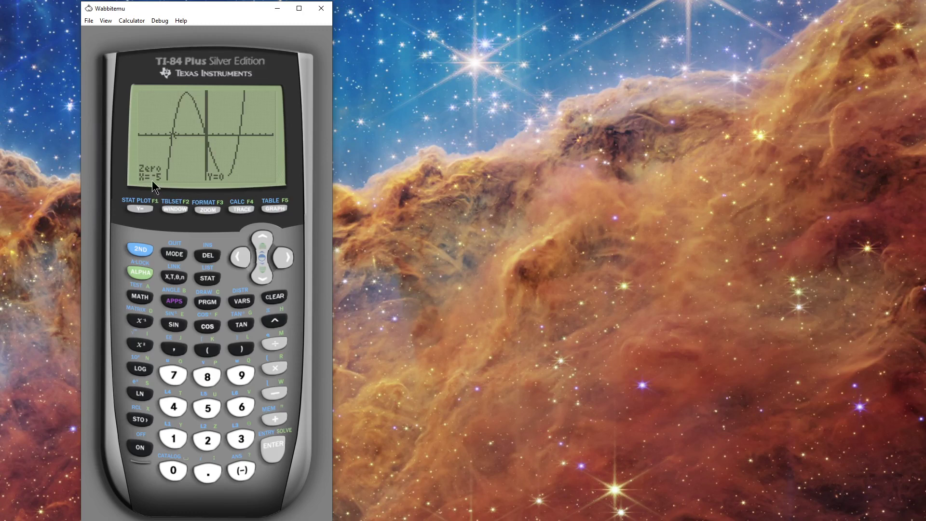
left_click(274, 296)
- Enter Ymin -70 and Ymax 70 in the window settings, then redraw Y1
left_click(169, 209)
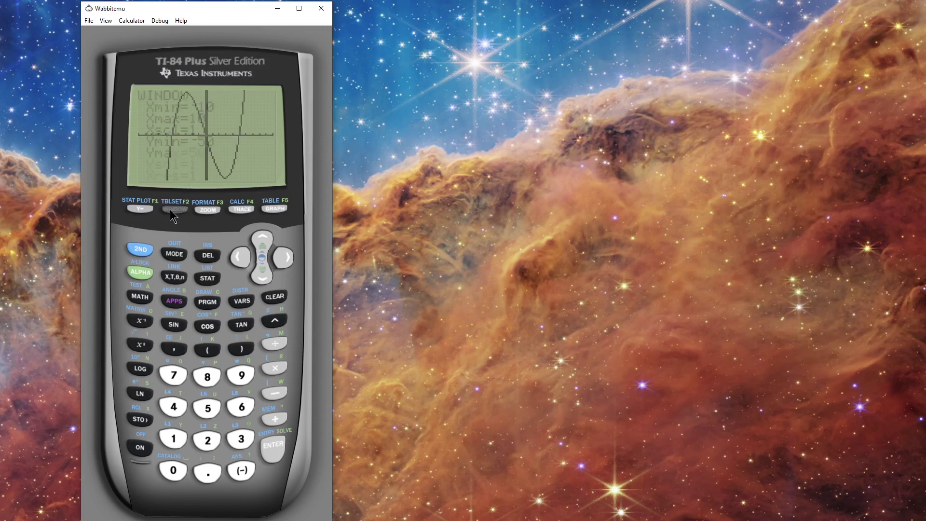
left_click(263, 274)
left_click(262, 274)
left_click(263, 273)
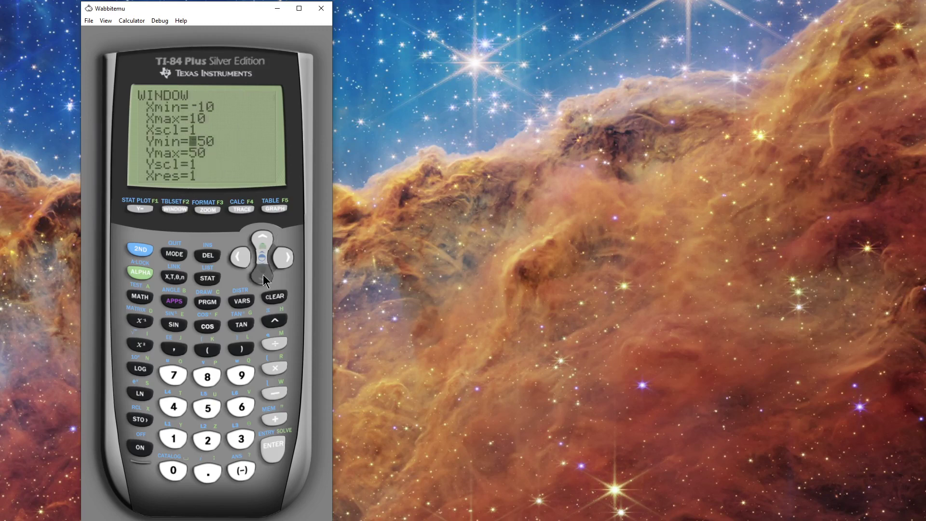
left_click(237, 470)
left_click(173, 374)
left_click(167, 475)
left_click(280, 448)
left_click(173, 375)
left_click(165, 475)
left_click(273, 448)
left_click(276, 209)
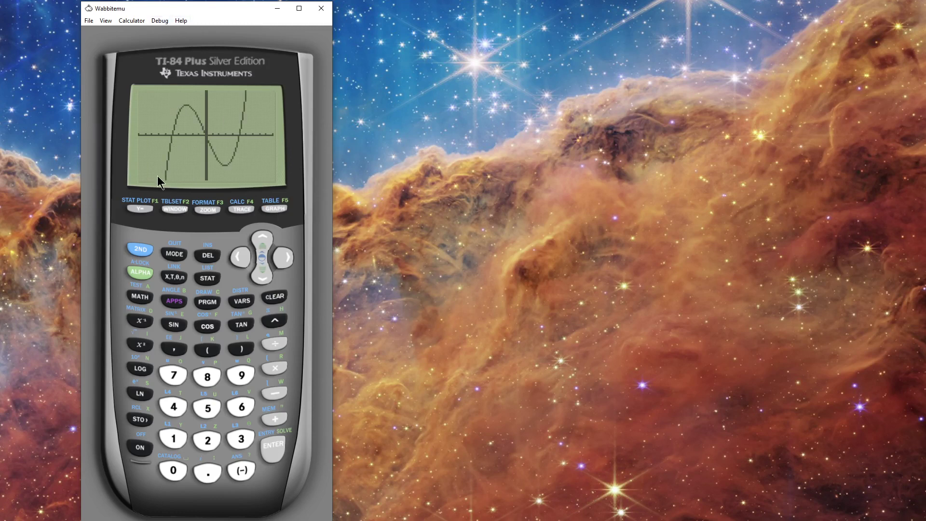
- Choose 4:maximum from the CALC menu
left_click(141, 249)
left_click(240, 209)
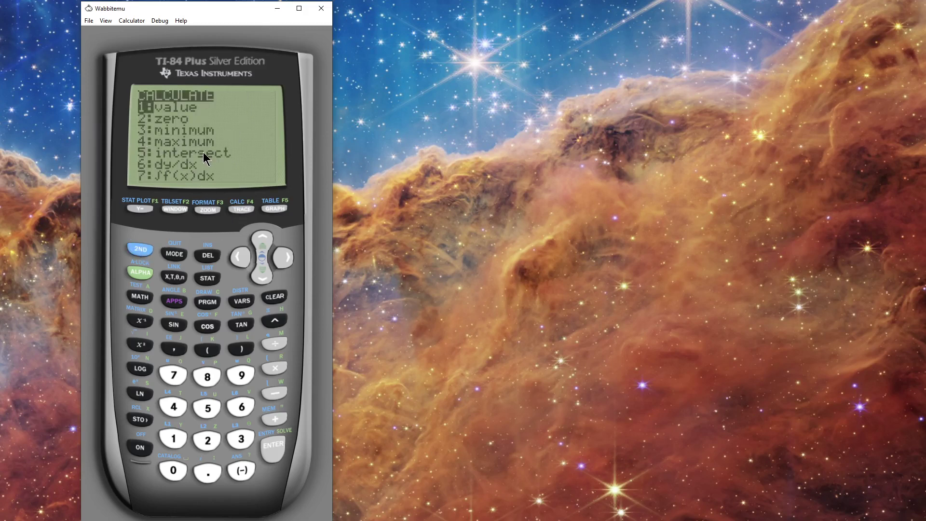
left_click(172, 407)
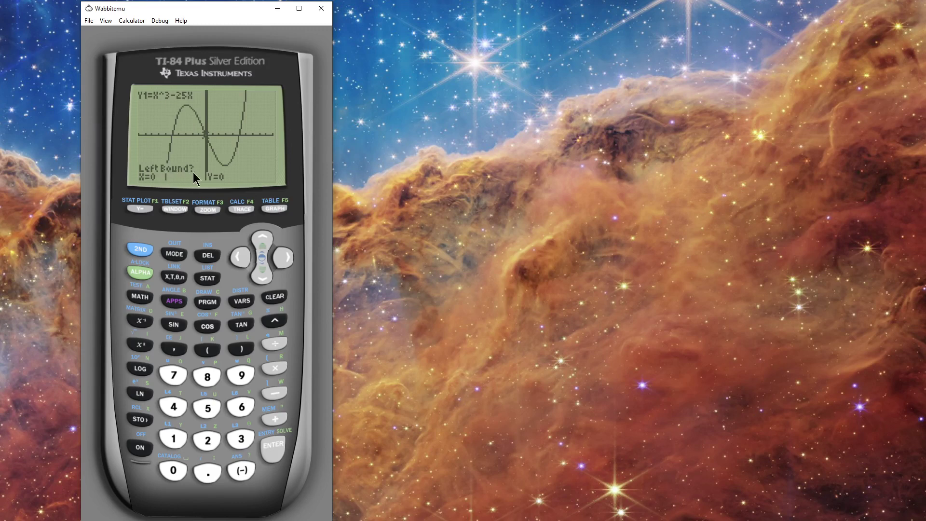
- Trace left past the peak and set the left bound at X=-4.042553
left_click(240, 257)
left_click(240, 257)
left_click(240, 258)
left_click(241, 258)
left_click(241, 257)
left_click(240, 258)
left_click(240, 258)
left_click(240, 258)
left_click(240, 258)
left_click(240, 258)
left_click(240, 258)
left_click(240, 257)
left_click(241, 258)
left_click(240, 257)
left_click(240, 257)
left_click(240, 257)
left_click(240, 257)
left_click(241, 258)
left_click(272, 449)
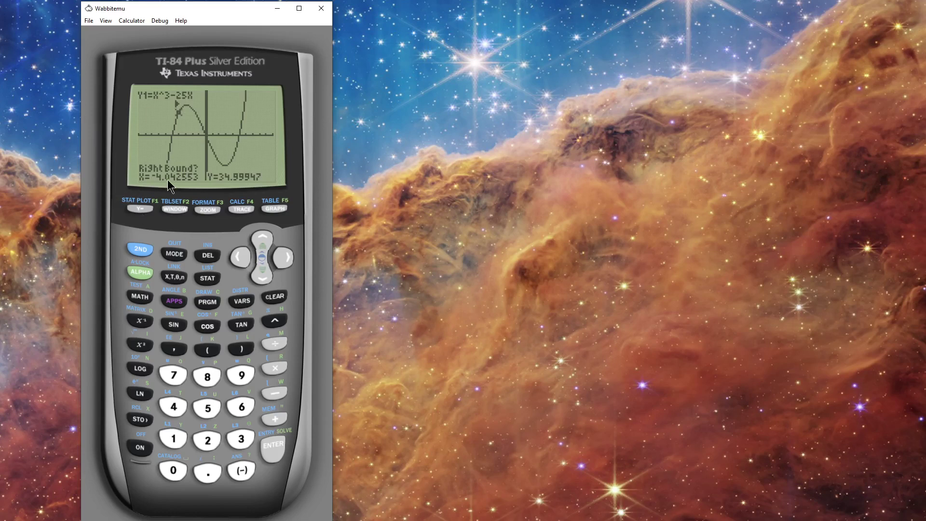
- Trace right past the peak and set the right bound at X=-1.914894
left_click(285, 259)
left_click(285, 259)
left_click(285, 259)
left_click(285, 259)
left_click(285, 259)
left_click(285, 259)
left_click(285, 259)
left_click(285, 259)
left_click(285, 259)
left_click(285, 259)
left_click(273, 446)
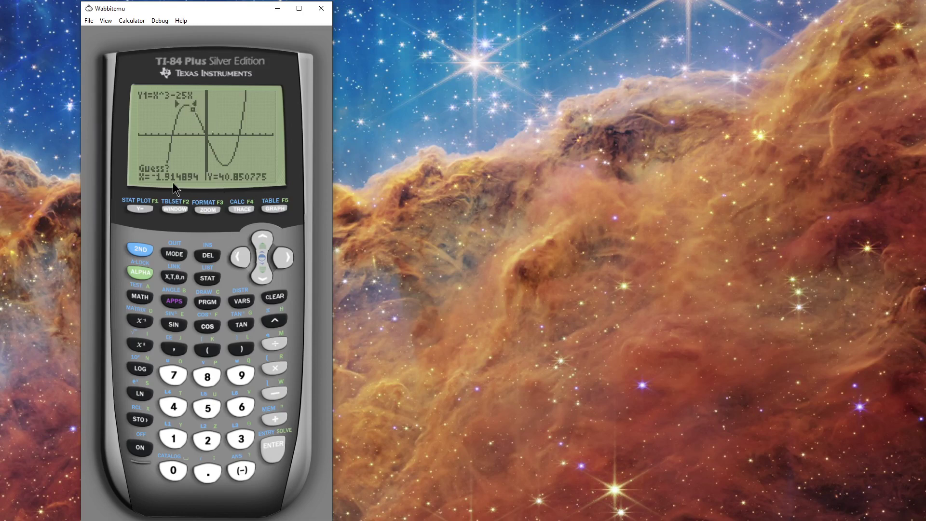
- Compute the maximum at X=-2.886752, Y=48.112522, then clear the result
left_click(238, 259)
left_click(238, 260)
left_click(272, 448)
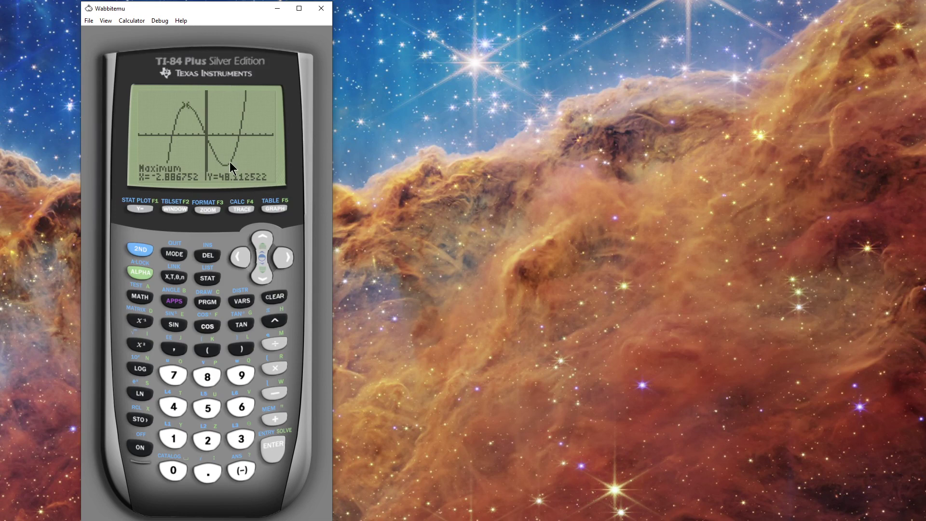
left_click(275, 298)
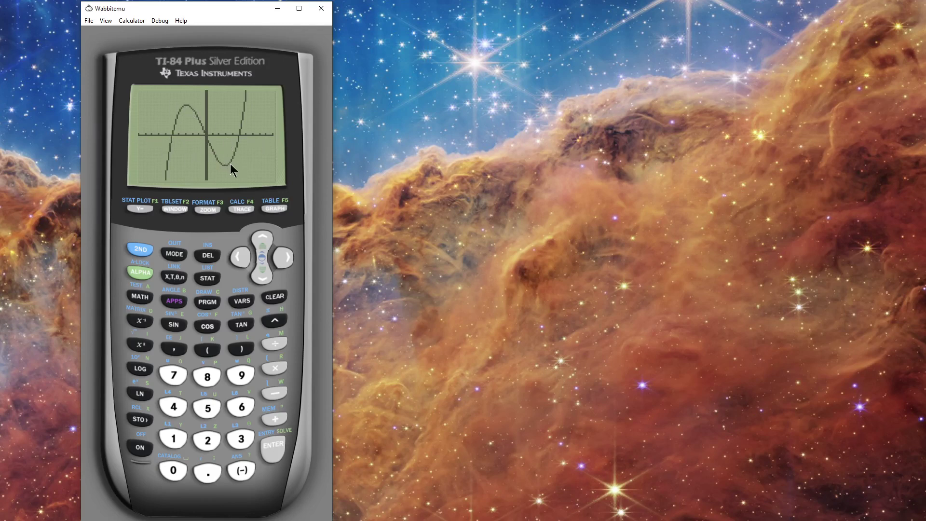
- Enter 10 as Y2 and graph it together with the cubic
left_click(136, 210)
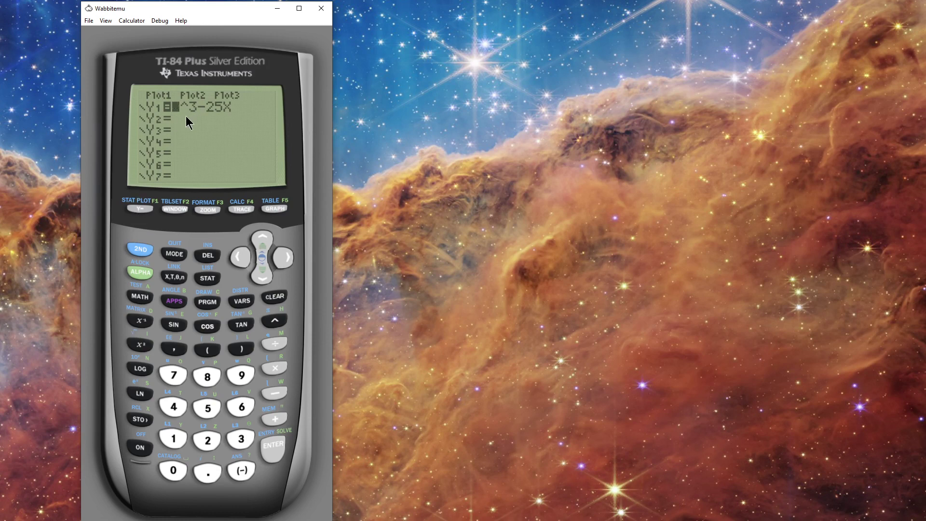
left_click(260, 276)
left_click(178, 443)
left_click(173, 472)
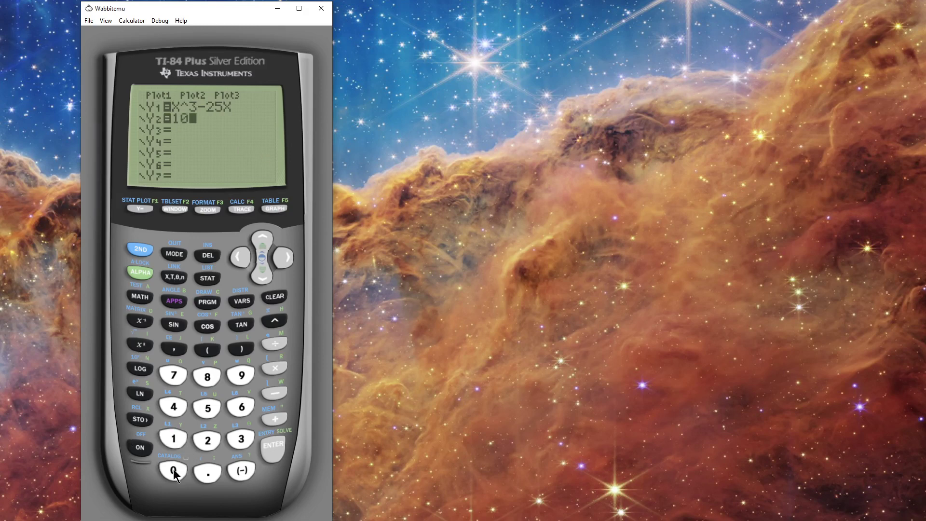
left_click(274, 209)
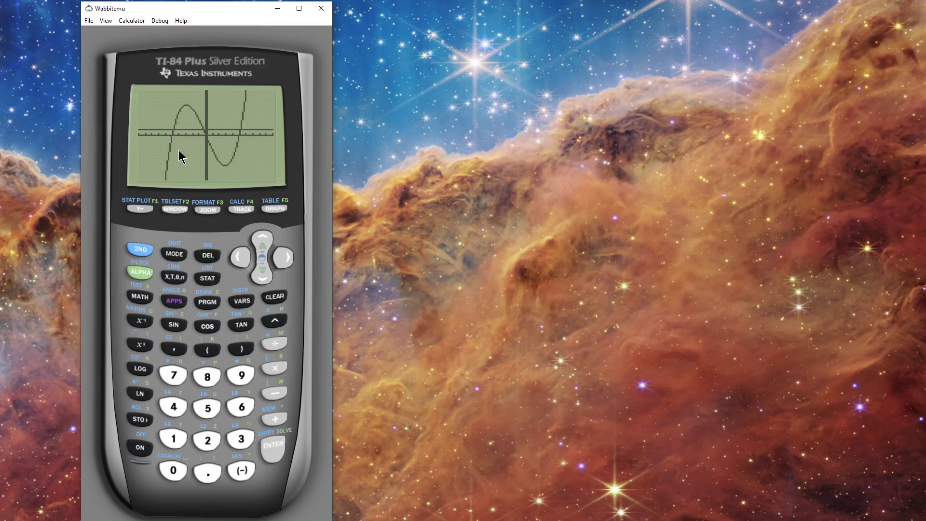
- Start the 5:intersect calculation from the CALC menu
left_click(143, 251)
left_click(241, 208)
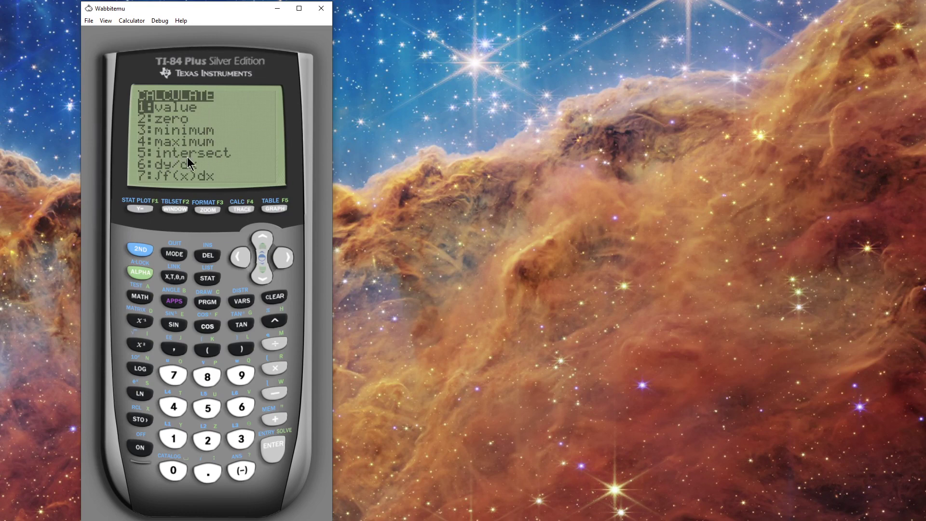
left_click(208, 407)
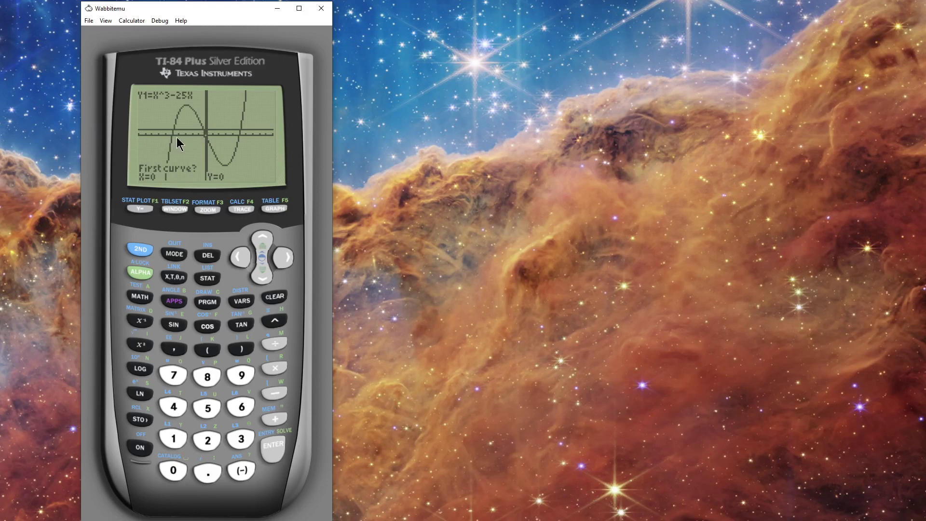
- Move the first-curve marker left along the cubic to about X=-4.89, near the left Y=10 crossing
left_click(239, 258)
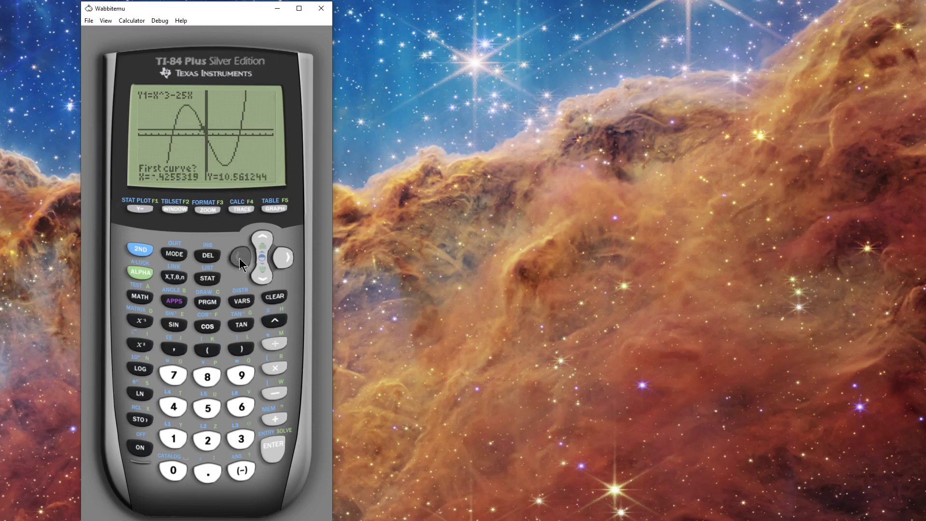
left_click(239, 259)
left_click(239, 259)
left_click(240, 258)
left_click(239, 259)
left_click(240, 259)
left_click(239, 258)
left_click(239, 258)
left_click(239, 259)
left_click(239, 258)
left_click(239, 259)
left_click(240, 259)
left_click(239, 258)
left_click(239, 259)
left_click(239, 258)
left_click(240, 258)
left_click(239, 258)
left_click(239, 258)
left_click(240, 259)
left_click(239, 258)
left_click(239, 259)
left_click(282, 259)
- Accept Y1, Y2=10 and the guess to get the intersection X=-4.786523, Y=10, then reopen CALC
left_click(269, 451)
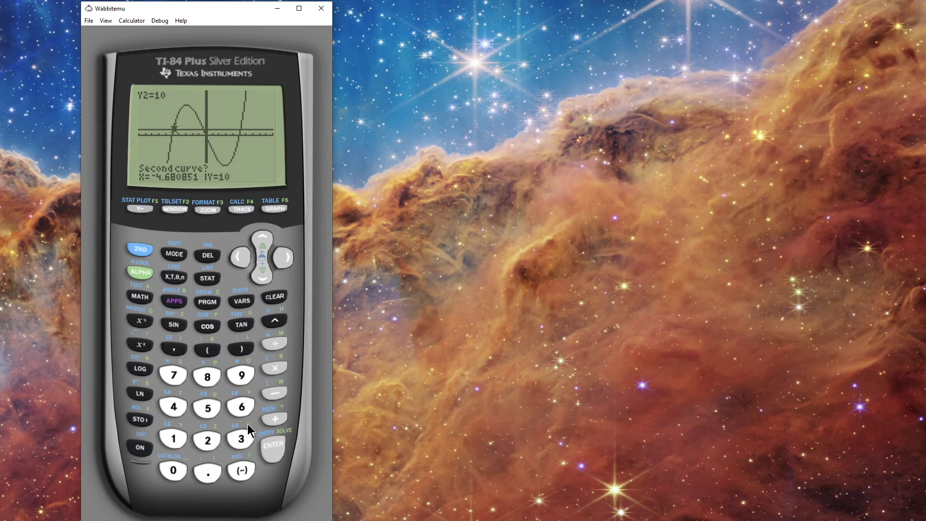
left_click(271, 450)
left_click(273, 448)
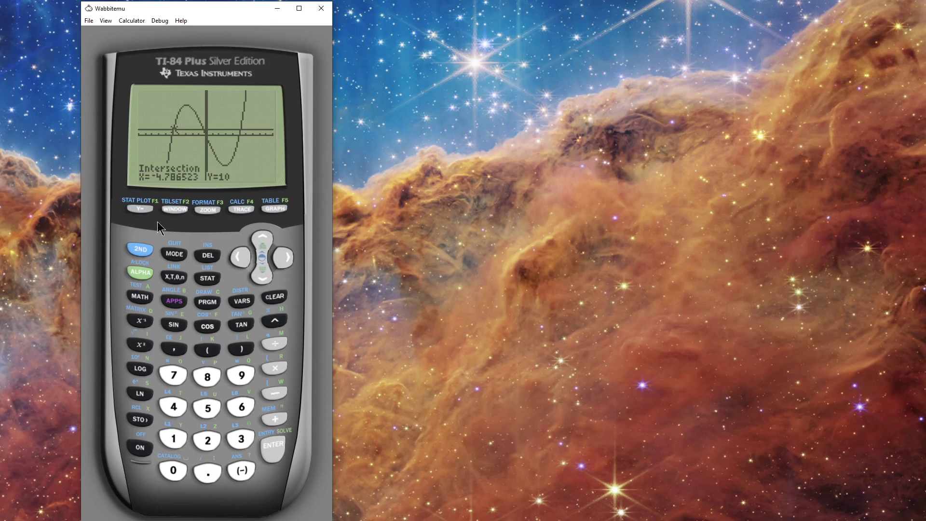
left_click(146, 251)
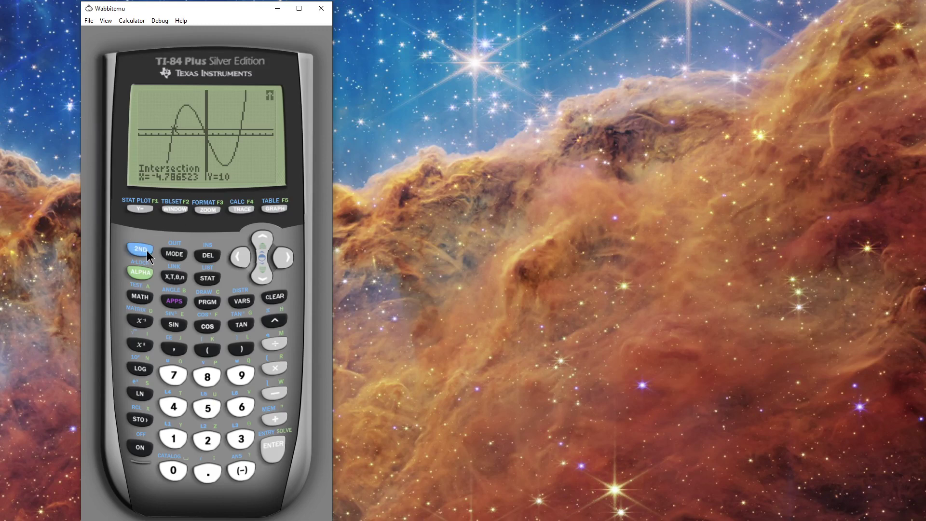
left_click(240, 207)
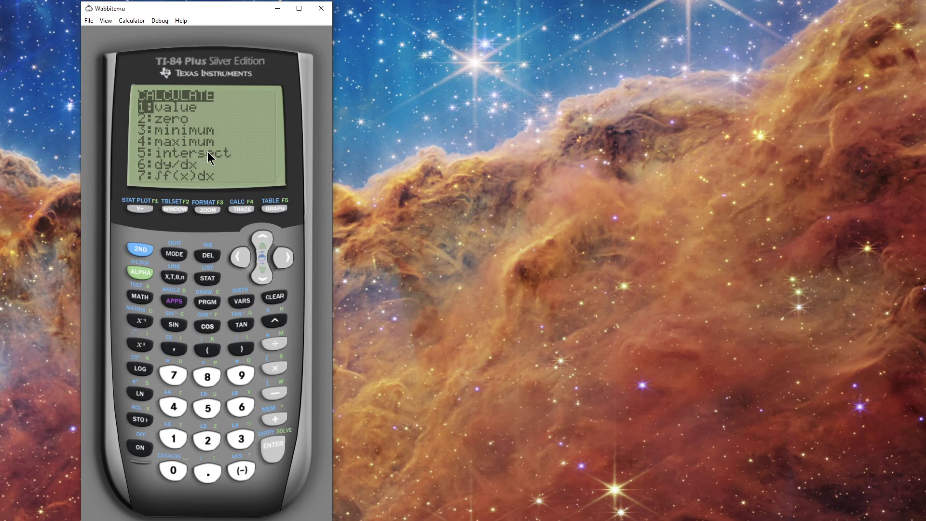
- Close the CALC menu and show the Y= list with Y1=X^3-25X and Y2=10
left_click(275, 210)
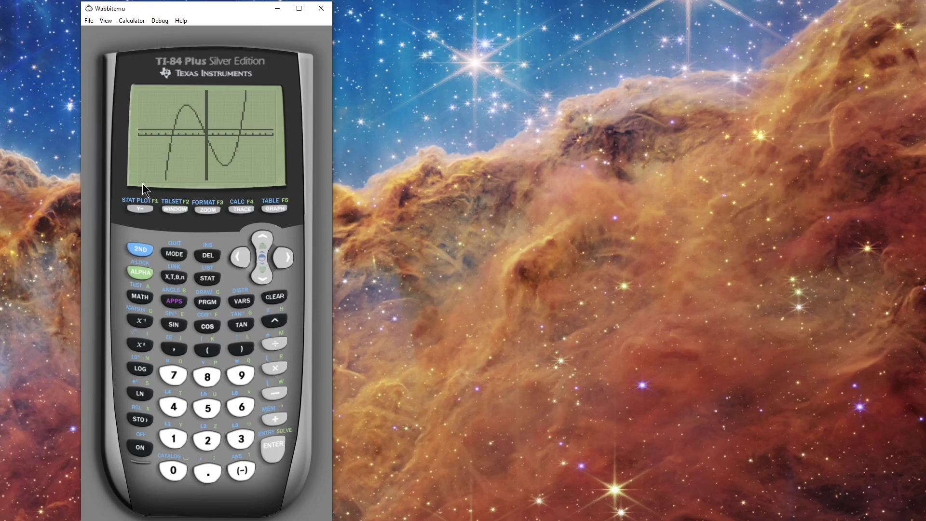
left_click(137, 210)
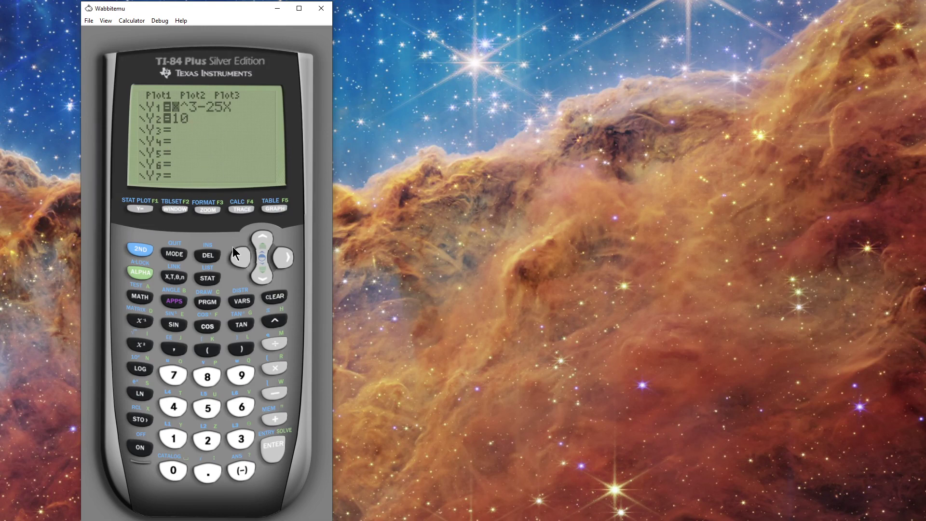
- Clear Y1=X^3-25X and Y2=10, then view the window settings with Y from -70 to 70
left_click(275, 296)
left_click(265, 271)
left_click(275, 296)
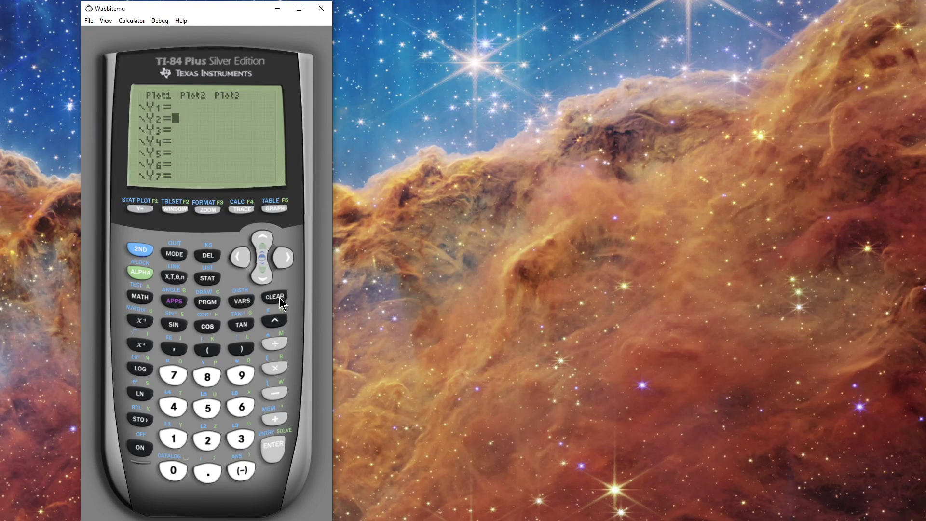
left_click(265, 241)
left_click(176, 209)
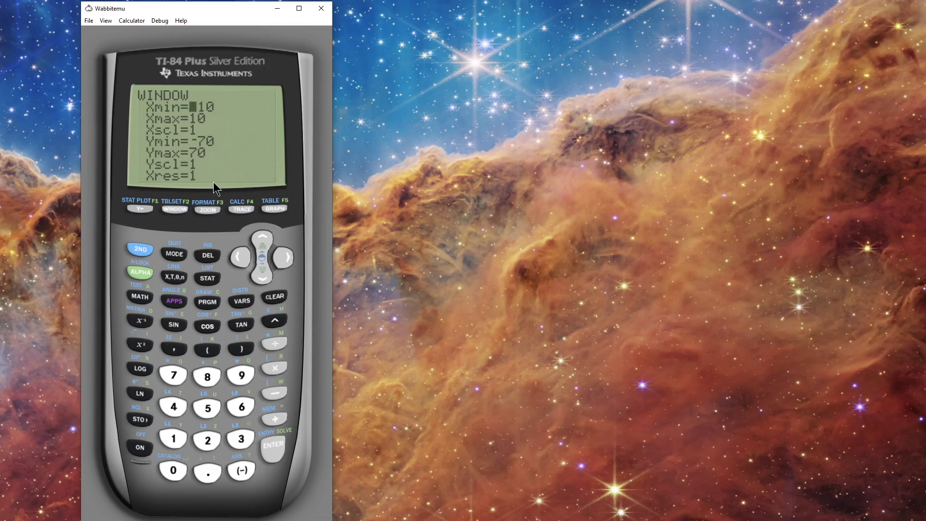
- Browse the ZOOM presets, recheck the -70 to 70 window, and return to the ZOOM list
left_click(208, 210)
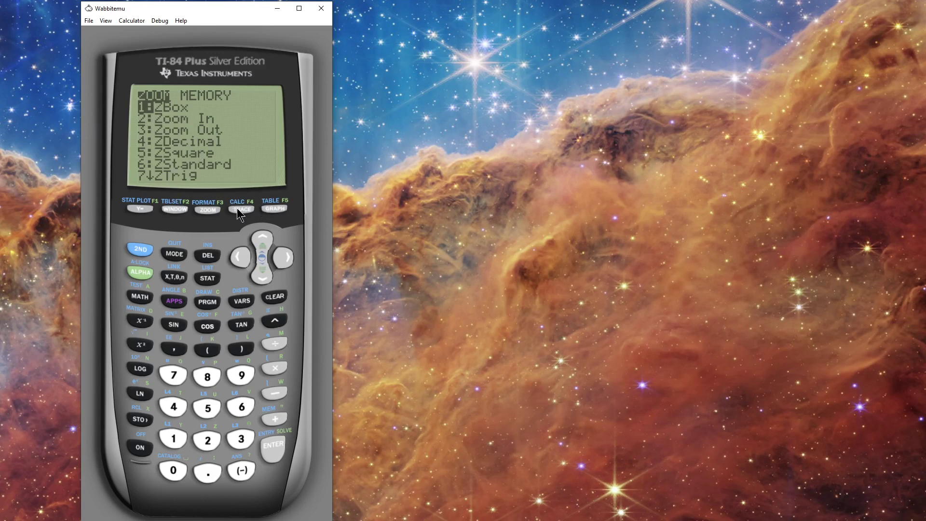
left_click(261, 236)
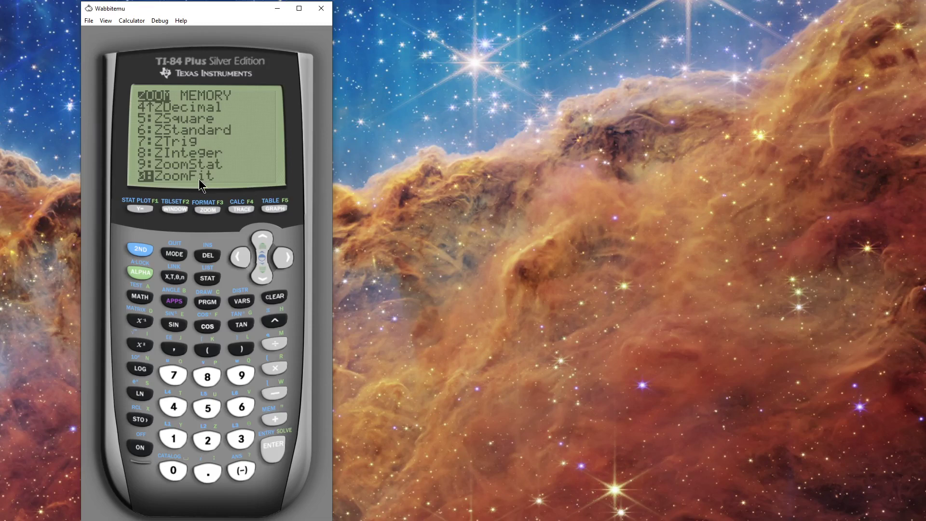
left_click(174, 210)
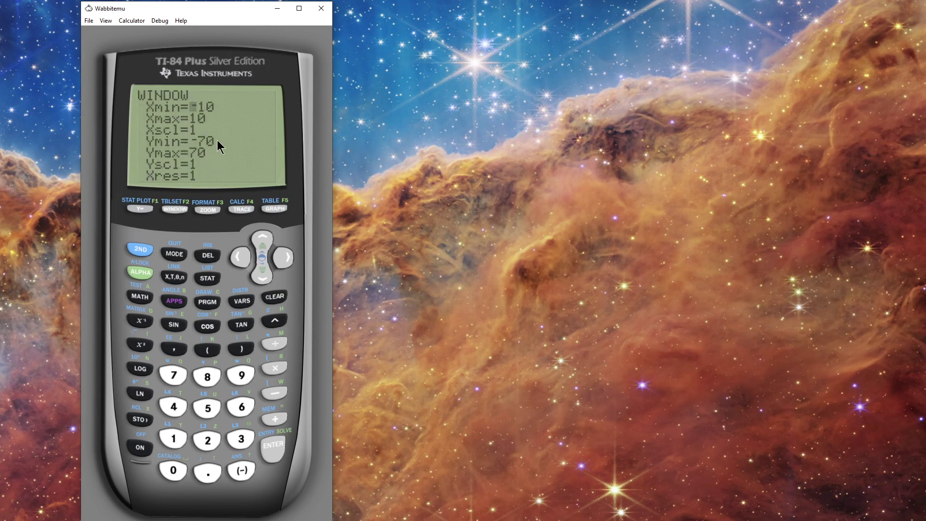
left_click(207, 211)
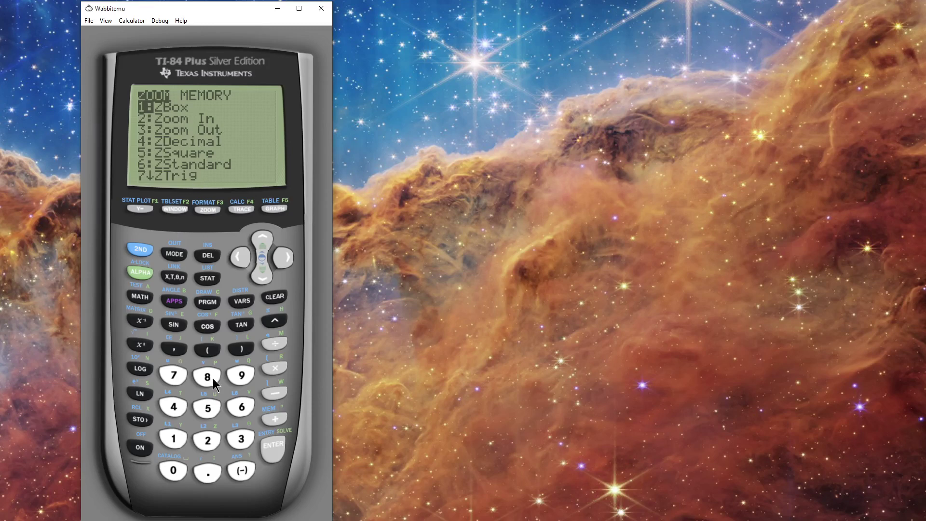
- Apply 6:ZStandard, confirm both axes span -10 to 10, and check the Y= list is empty
left_click(240, 409)
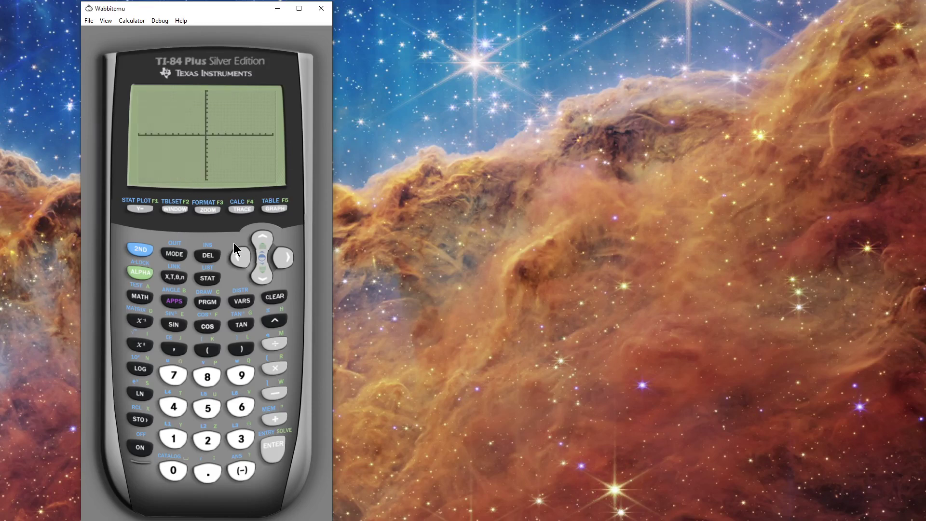
left_click(168, 208)
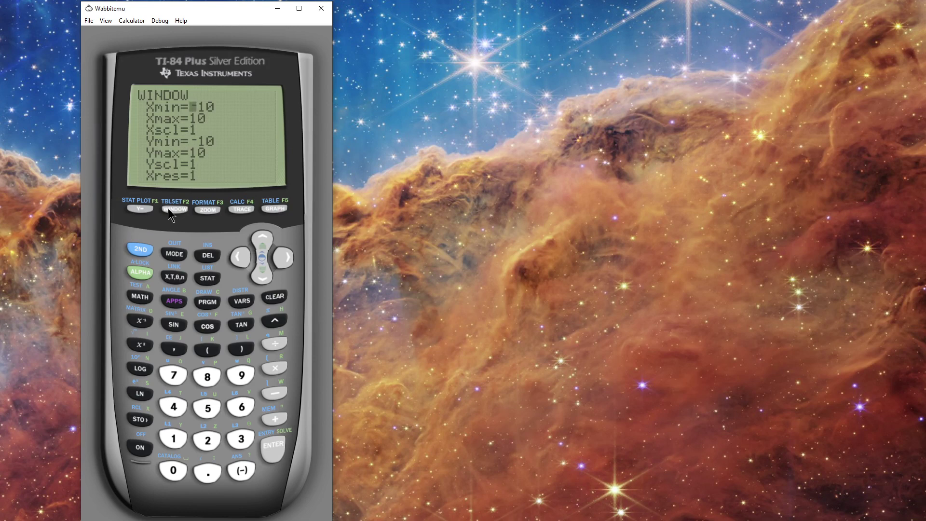
left_click(140, 208)
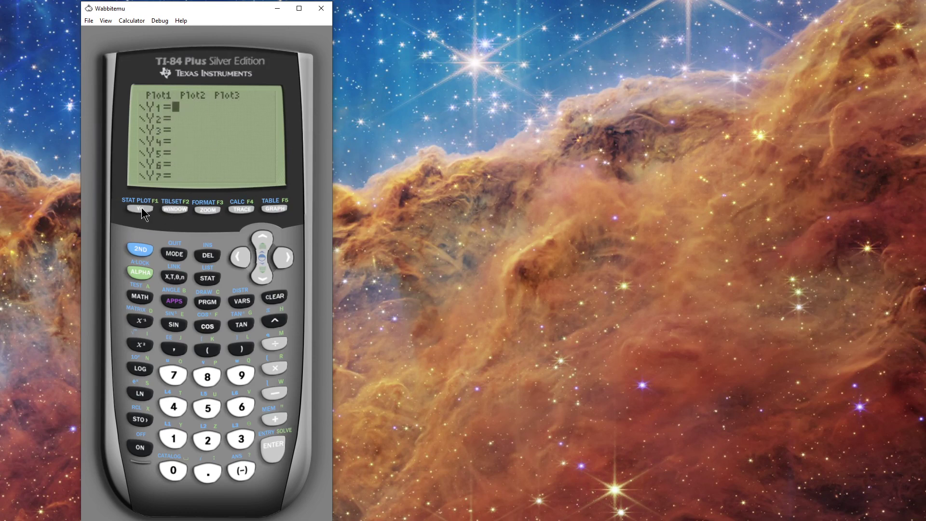
left_click(133, 249)
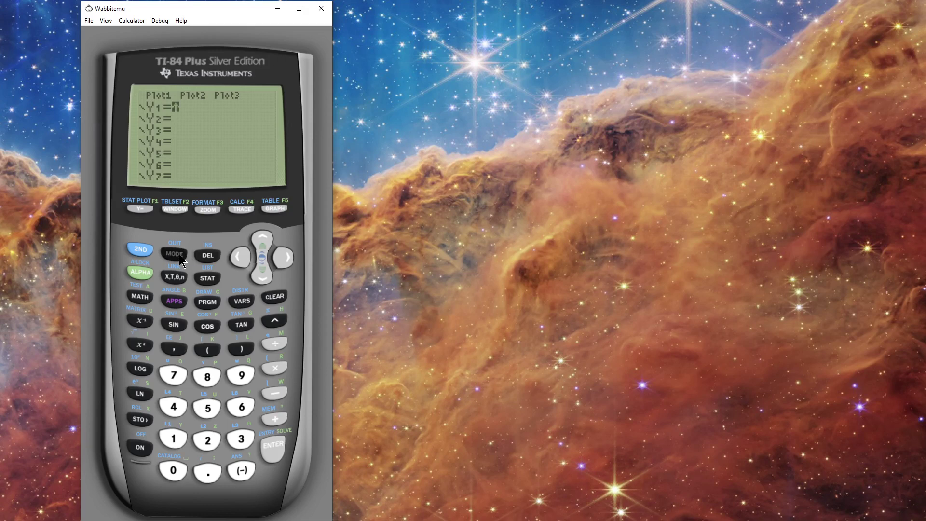